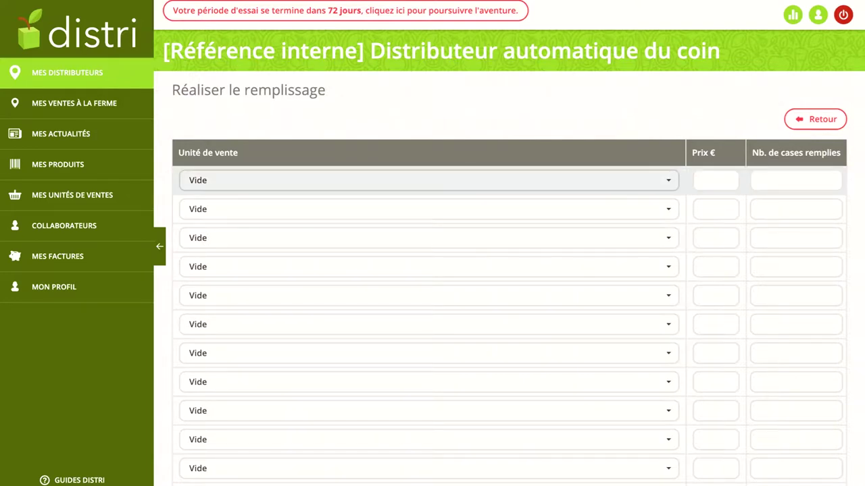
Assign Farine de Maïs as the sales unit in the first filling row and set its price to 4 €
left_click(428, 180)
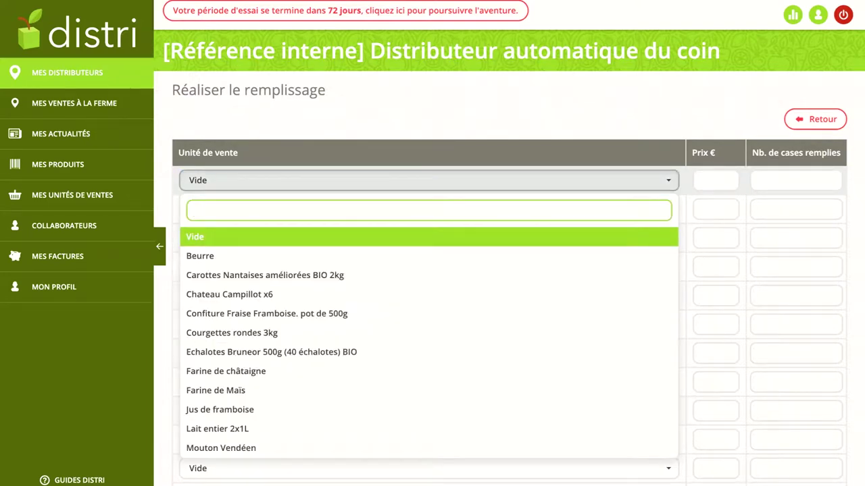
scroll(429, 338, "down", 3)
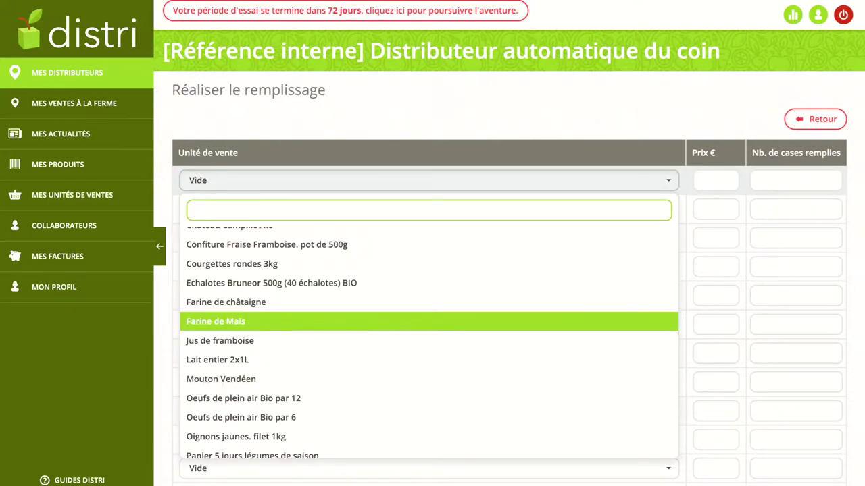
left_click(215, 322)
left_click(716, 180)
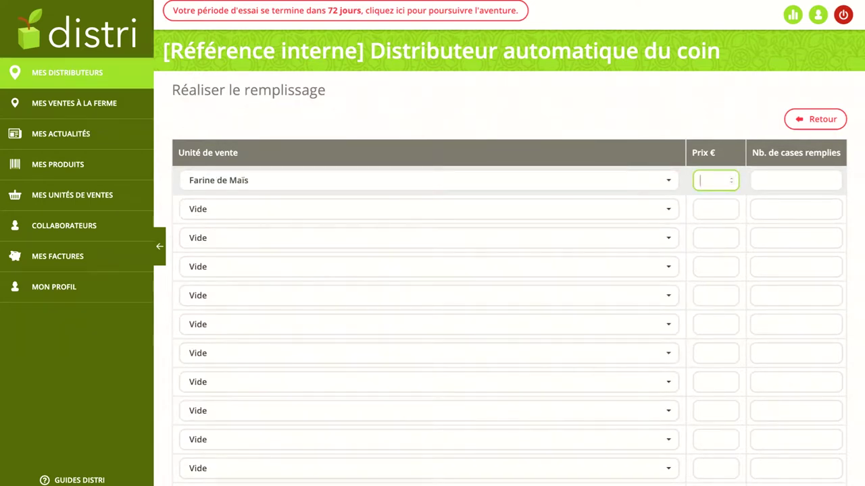
type("4")
Assign Oeufs de plein air Bio par 6 to the second filling row and set its price to 2,50 €
left_click(429, 209)
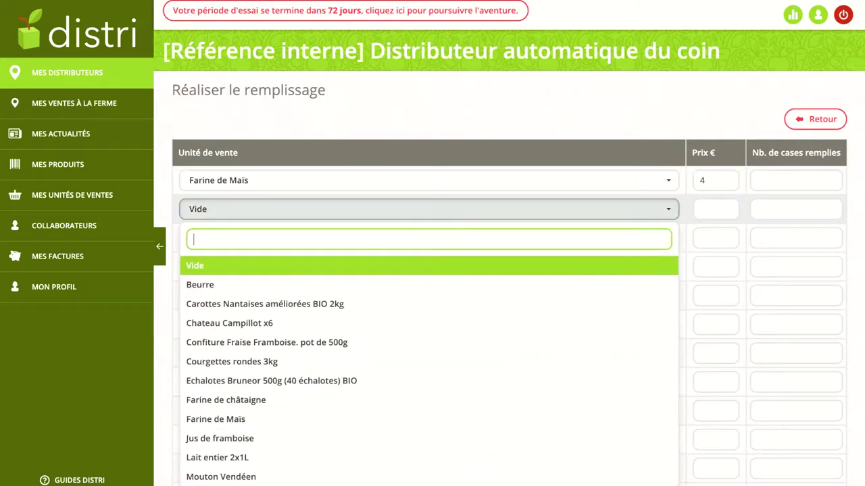
scroll(429, 277, "down", 1)
key("Down")
key("Down")
key("Down")
key("Down")
key("Down")
key("Down")
key("Down")
key("Down")
key("Down")
key("Down")
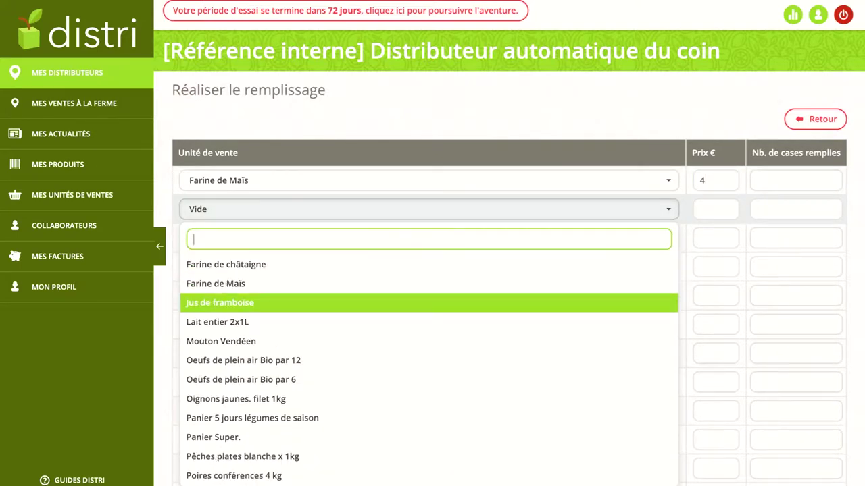
key("Up")
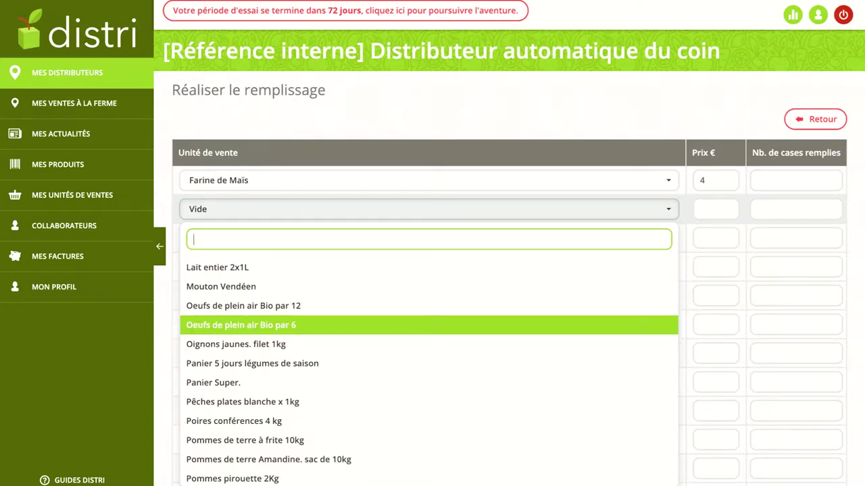
key("Return")
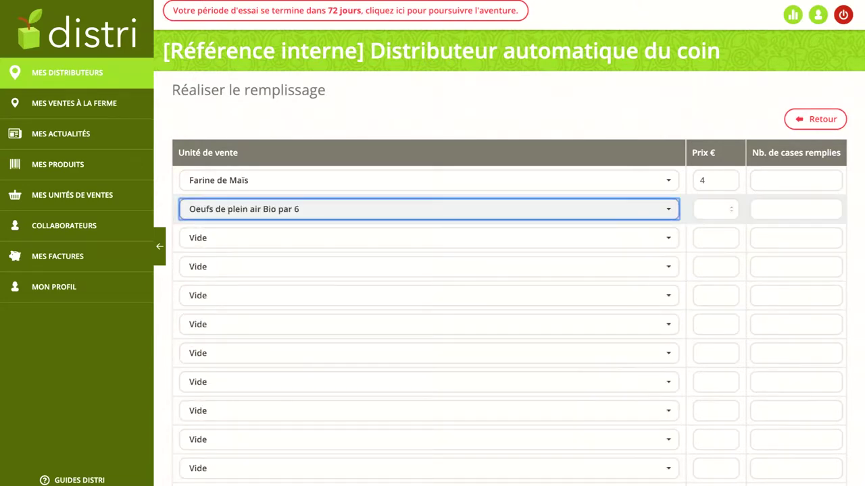
key("Tab")
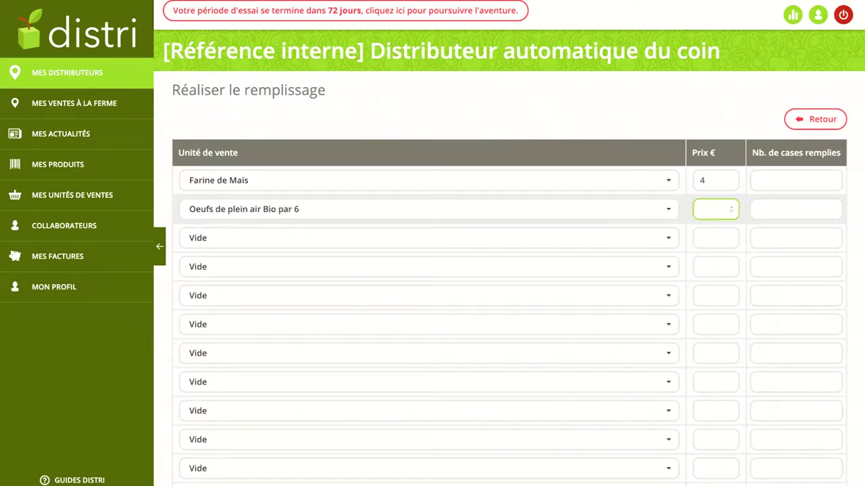
type("2,50")
Assign Pommes de terre à frite 10kg to the third filling row and set its price to 4 €
key("Tab")
key("Tab")
key("Return")
key("Down")
key("Down")
key("Down")
key("Down")
key("Down")
key("Down")
key("Down")
key("Down")
key("Down")
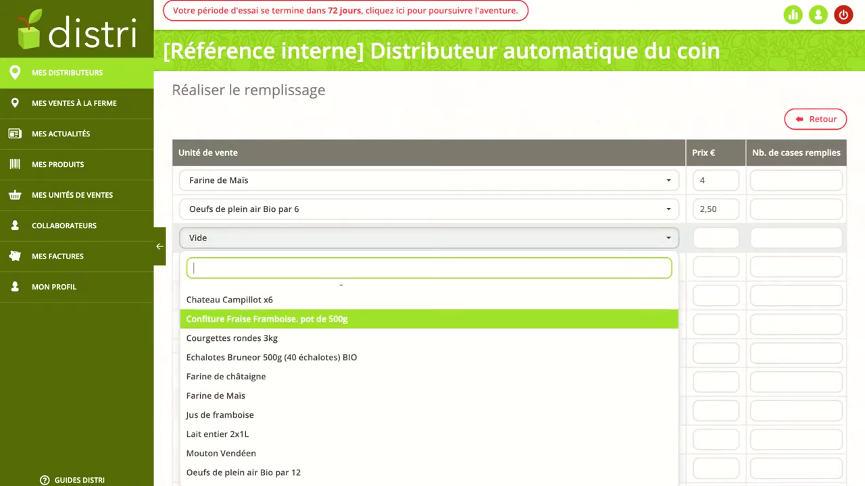
key("Up")
key("Down")
key("Down")
key("Down")
key("Down")
key("Down")
key("Down")
key("Down")
key("Down")
key("Down")
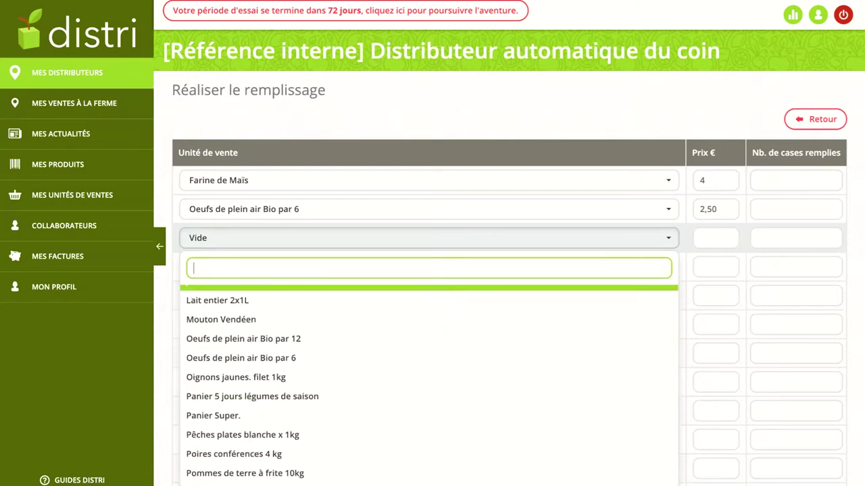
key("Down")
key("Down")
key("Down")
key("Up")
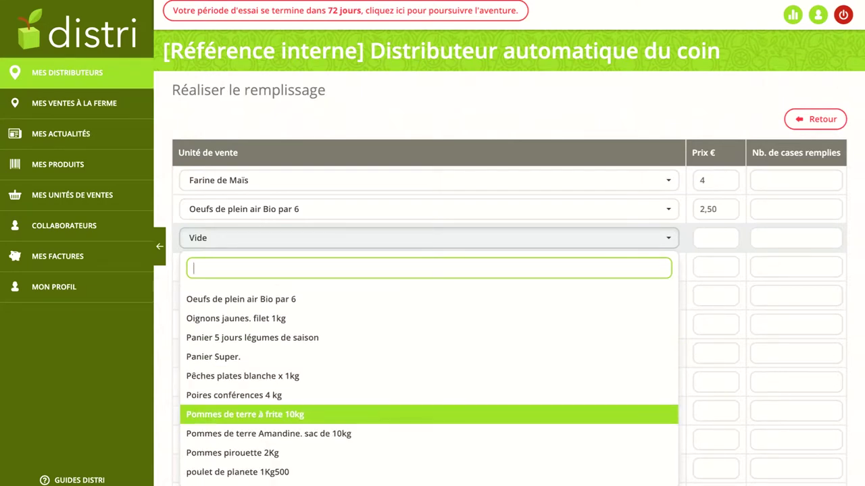
key("Return")
key("Tab")
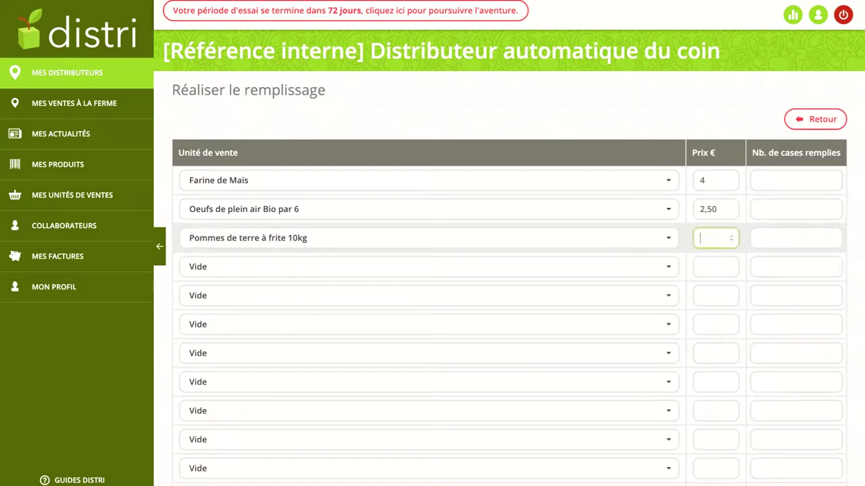
type("4")
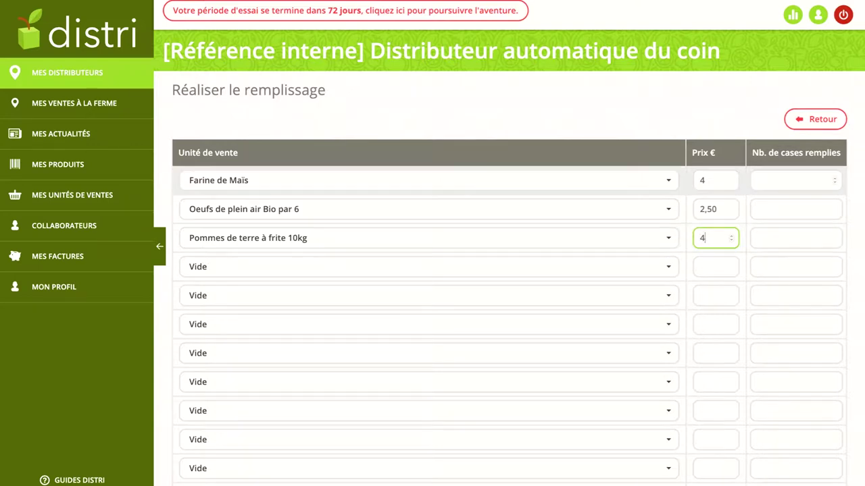
Set the filled compartments to 20 for the flour, 20 for the eggs and 15 for the potatoes
left_click(796, 181)
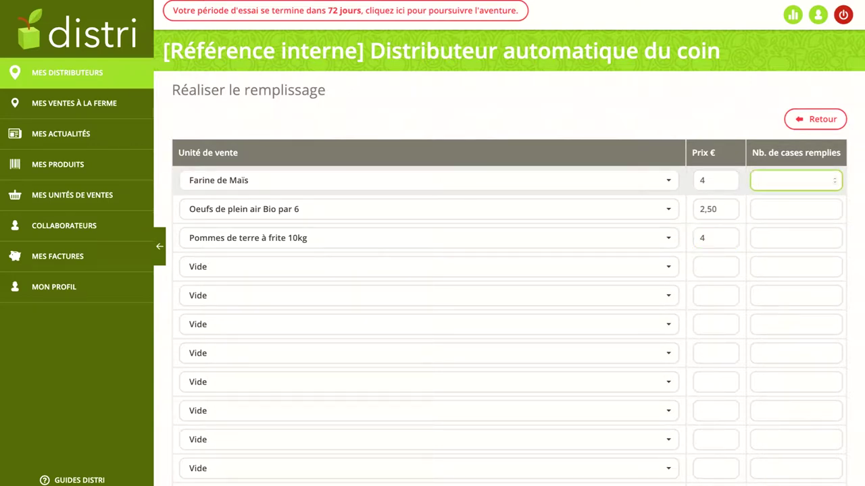
type("19")
key("Up")
left_click(796, 209)
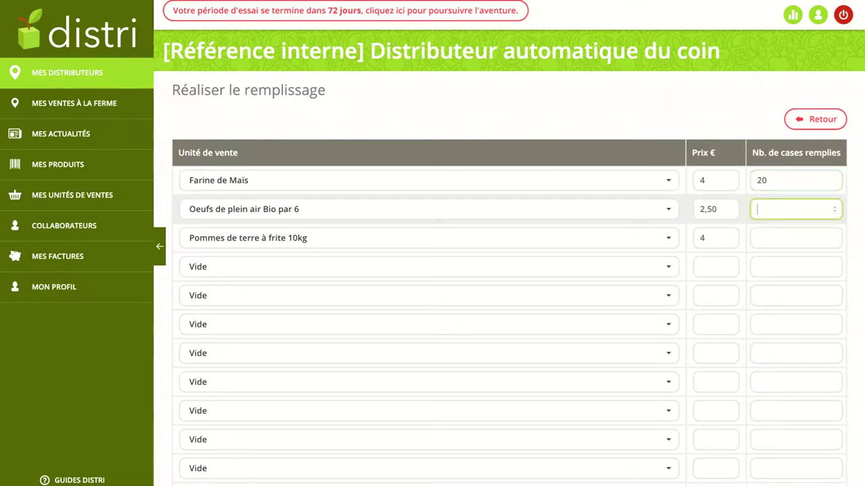
type("20")
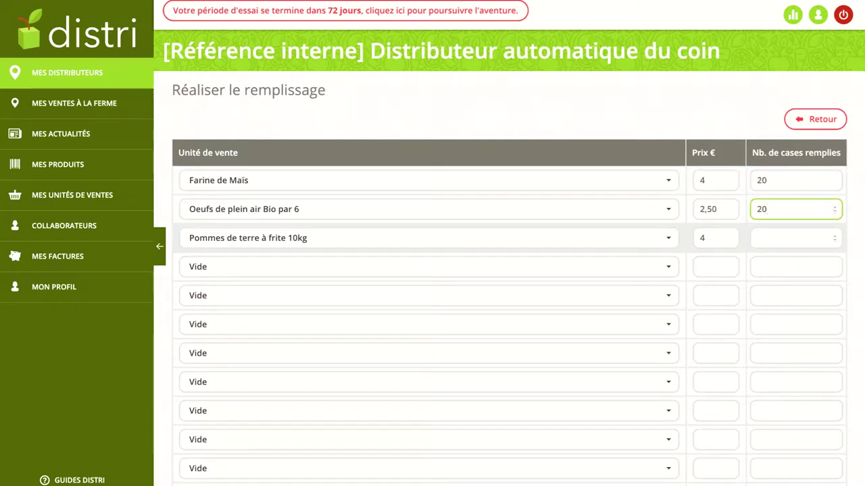
left_click(795, 238)
type("20")
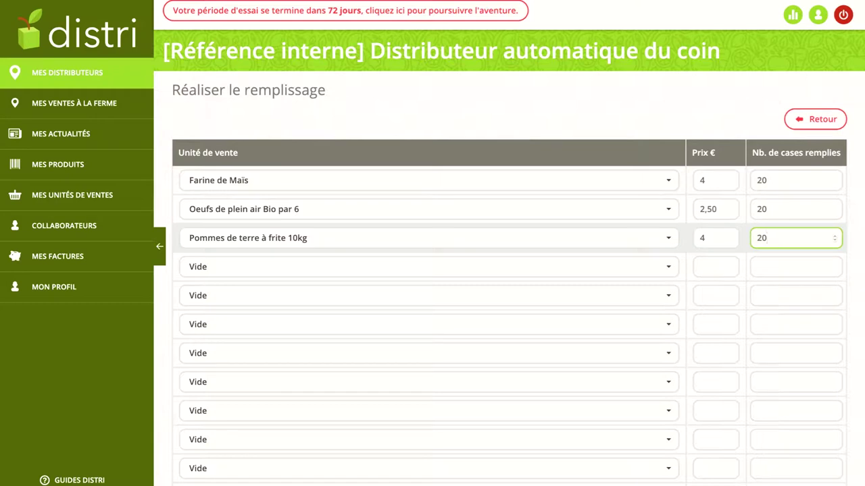
key("BackSpace")
key("BackSpace")
type("15")
Review the filling list from the first row down to the total of filled compartments at its end
scroll(432, 271, "down", 3)
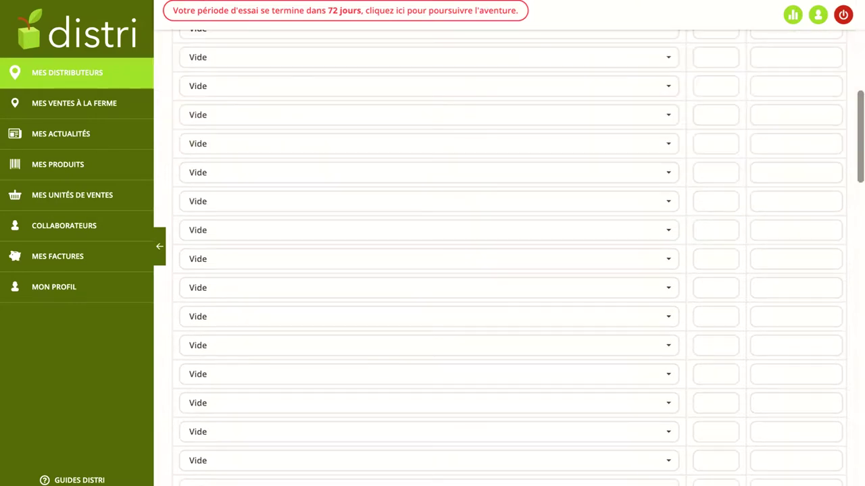
scroll(433, 271, "up", 3)
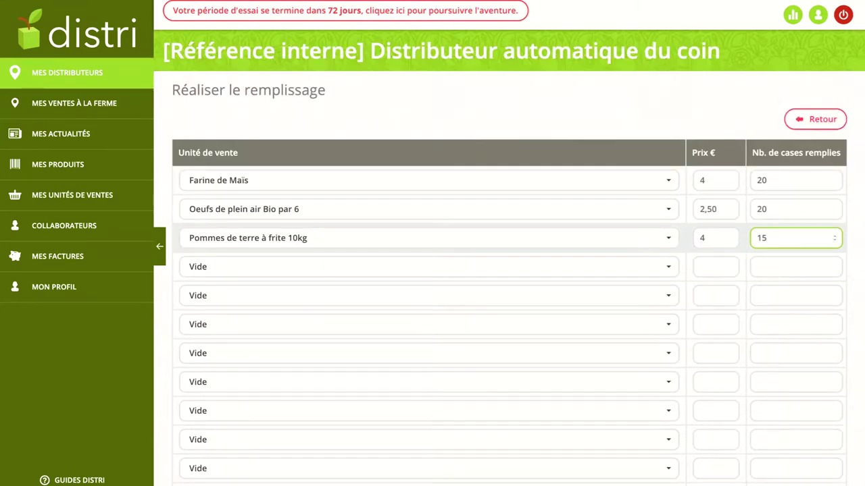
scroll(433, 270, "down", 2)
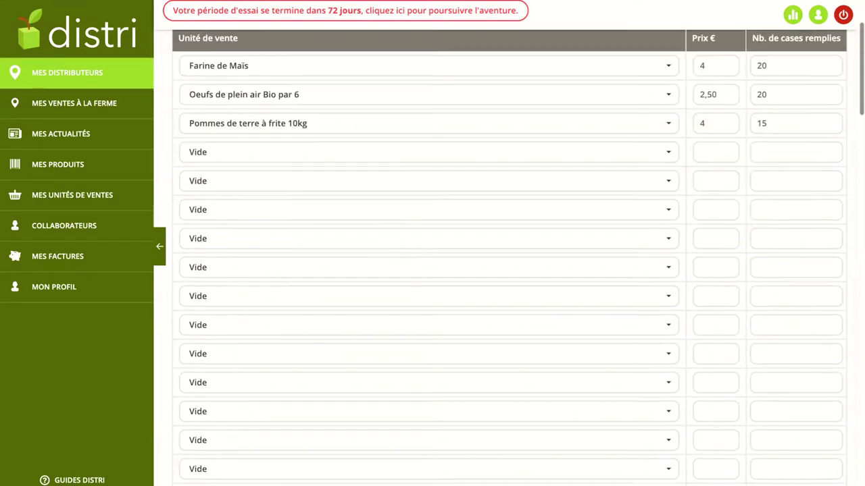
scroll(433, 270, "down", 6)
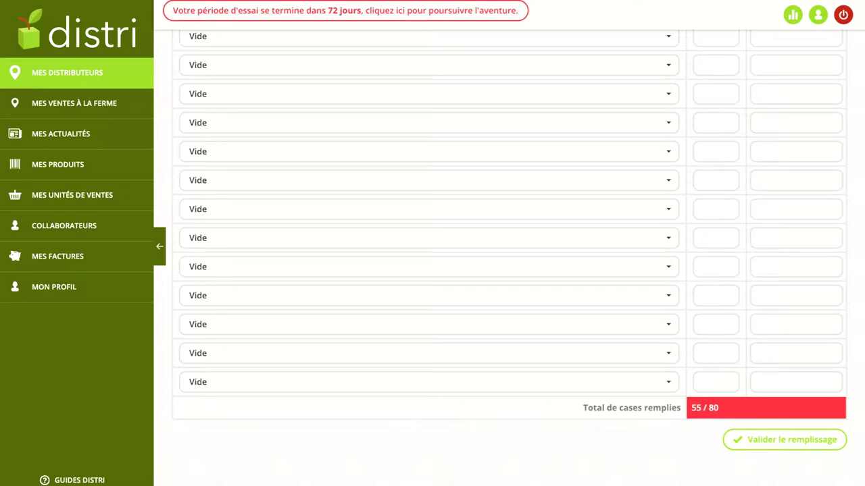
scroll(433, 325, "up", 8)
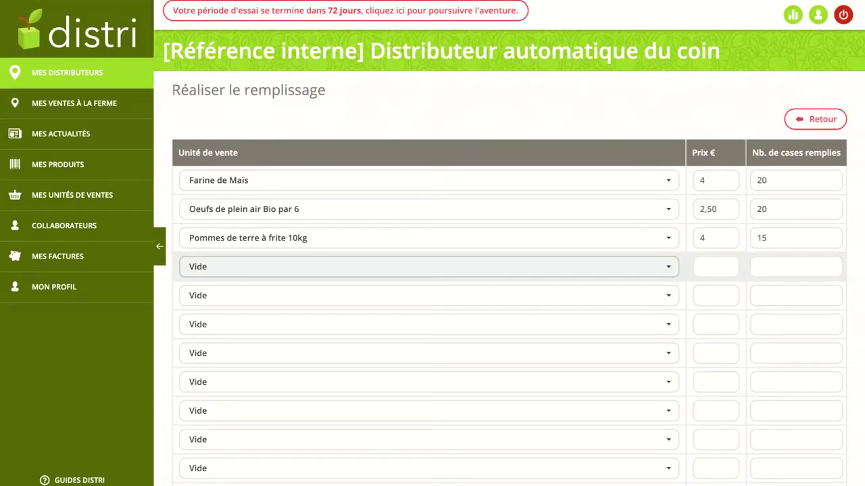
scroll(508, 266, "down", 1)
scroll(508, 266, "up", 1)
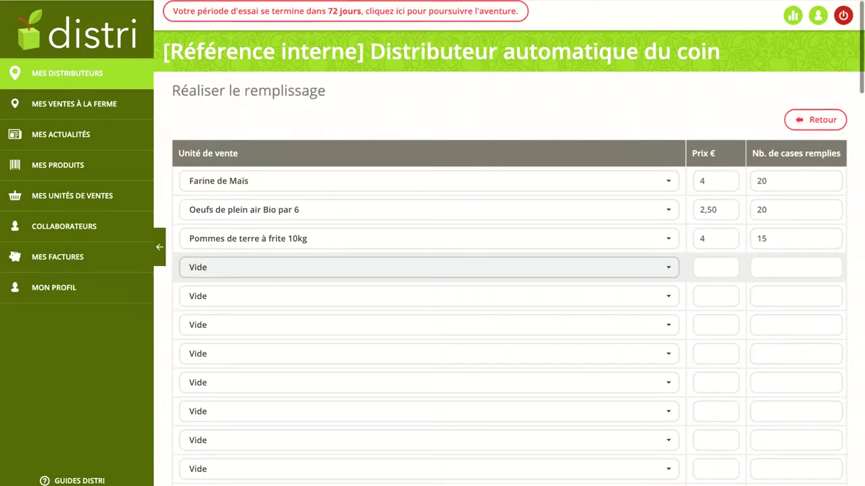
scroll(432, 270, "down", 6)
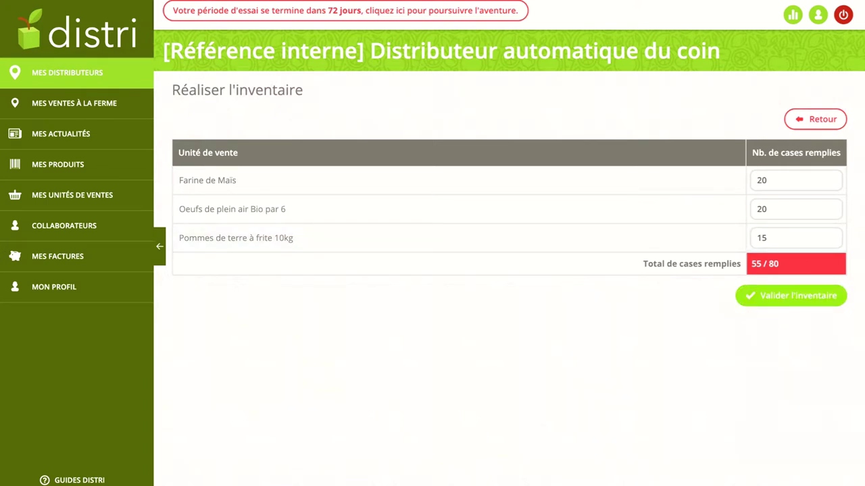
Validate the inventory with its current quantities and check the date and time of the last inventory
left_click(791, 296)
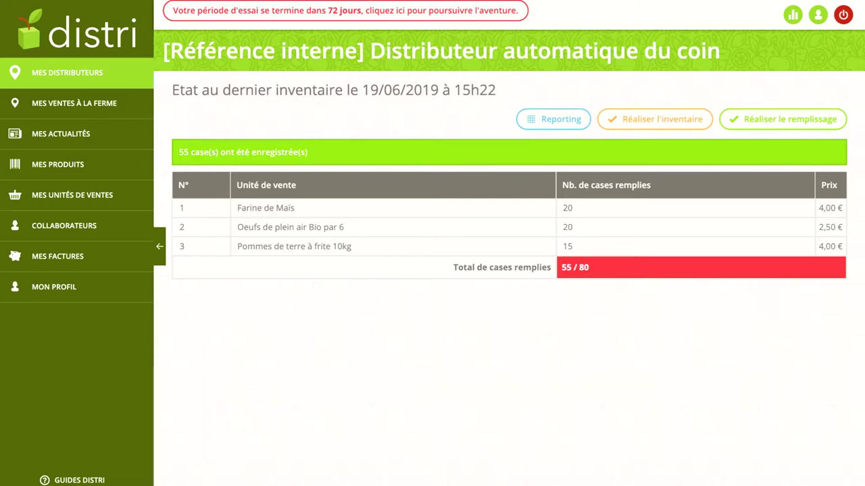
left_click_drag(454, 90, 496, 89)
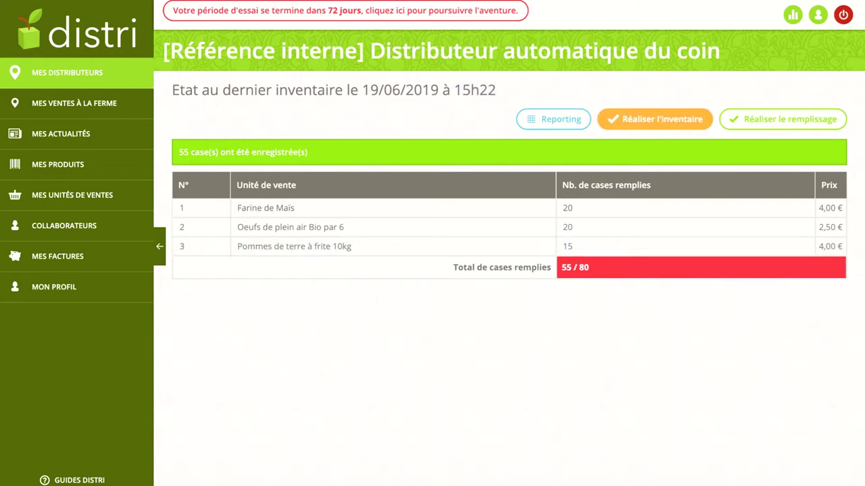
Start a new inventory and set the filled compartments to 4 for Farine de Maïs and 2 for Oeufs de plein air Bio par 6
left_click(655, 119)
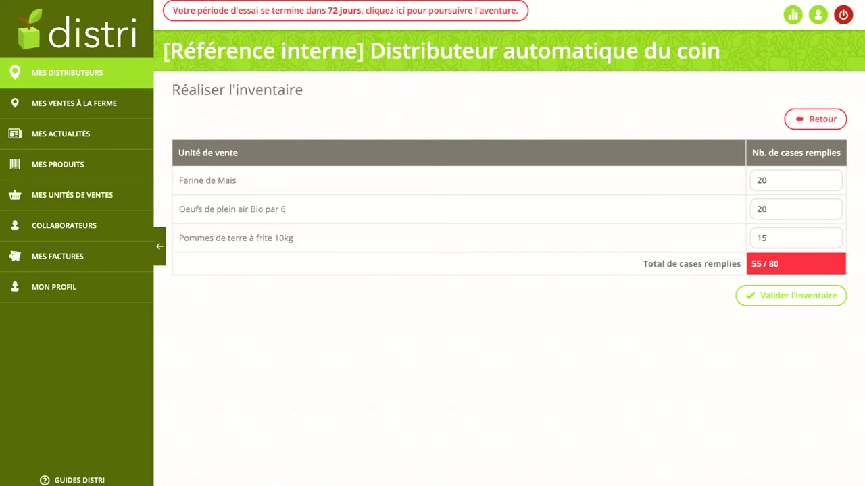
left_click(796, 181)
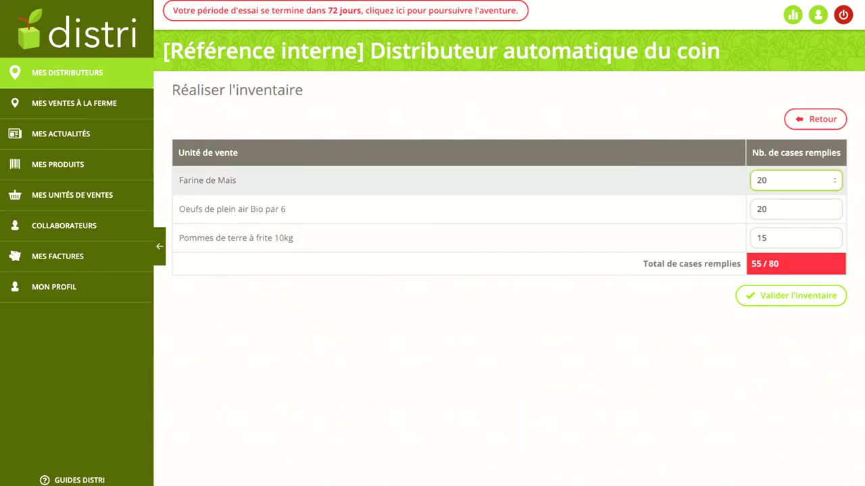
key("ctrl+a")
type("4")
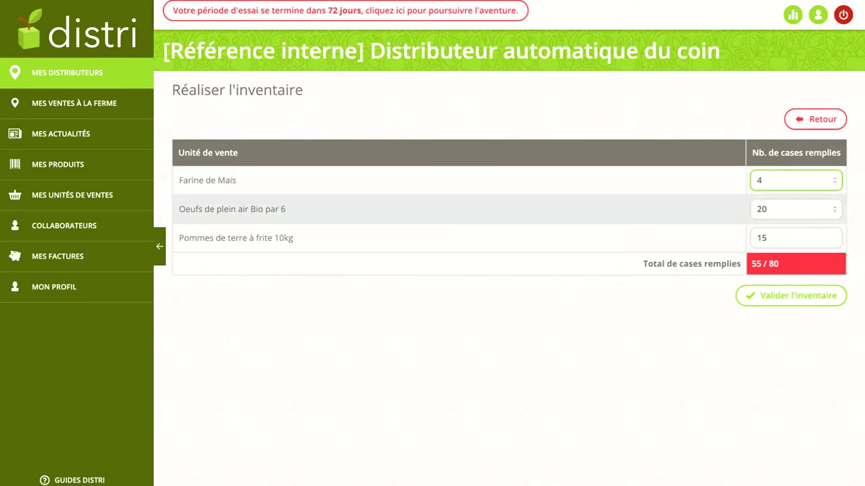
double_click(768, 208)
type("2")
Set the filled compartments of Pommes de terre à frite 10kg to 10 and validate the inventory
left_click(768, 238)
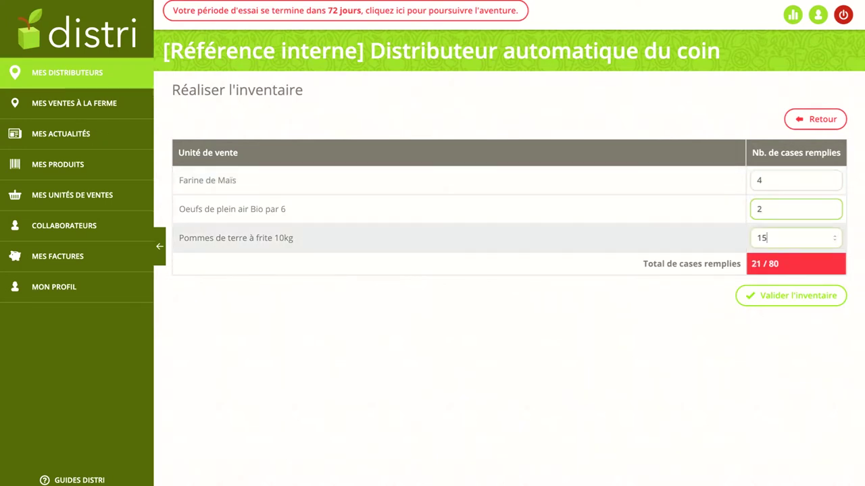
left_click(766, 238)
key("ctrl+a")
type("10")
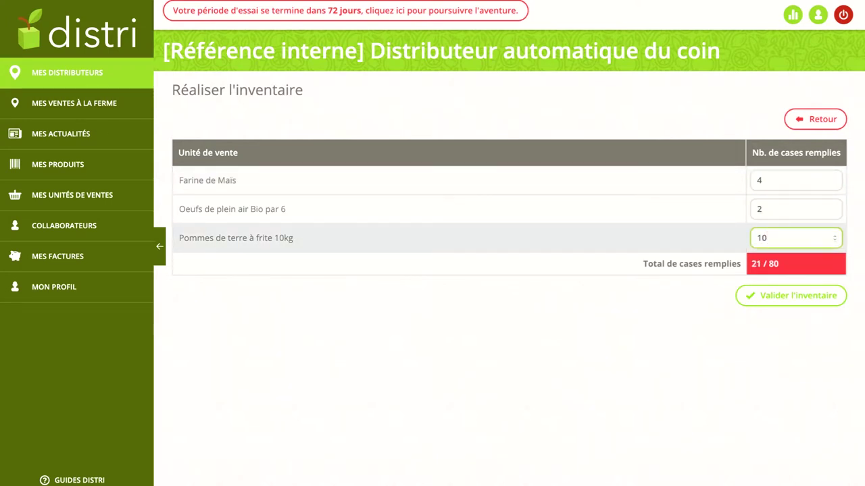
key("Tab")
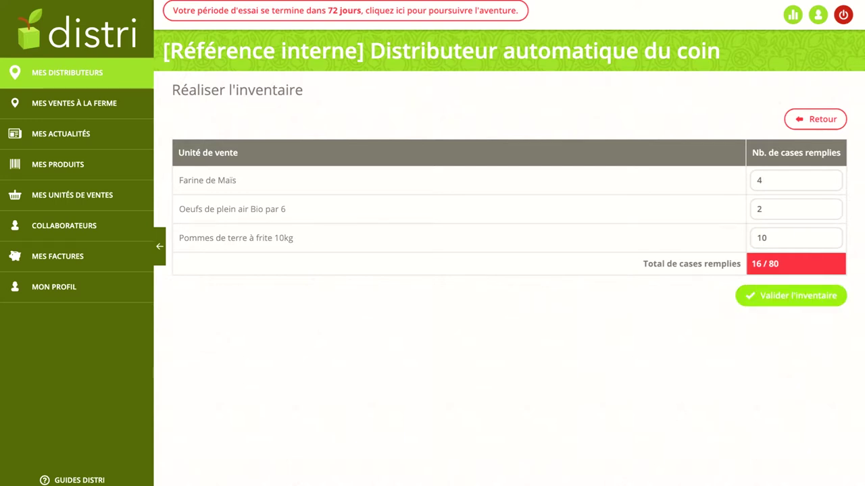
left_click(791, 295)
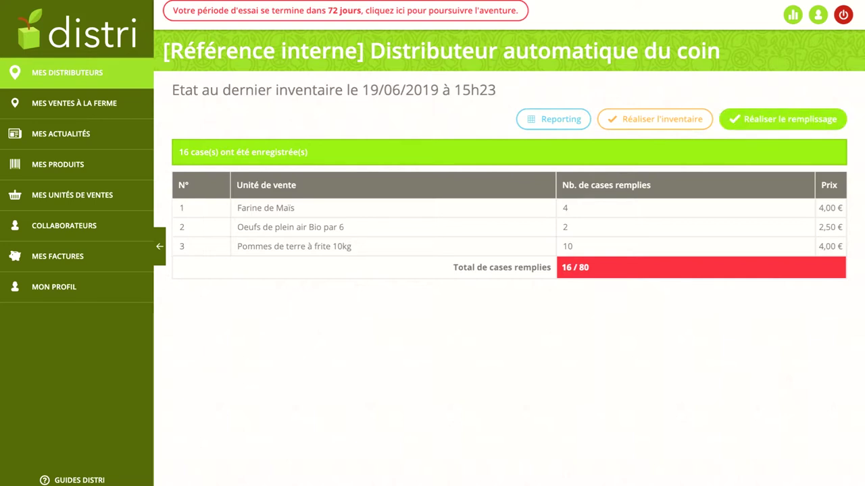
Start a new filling and set the filled compartments to 20 for both Farine de Maïs and Oeufs de plein air Bio par 6
left_click(782, 119)
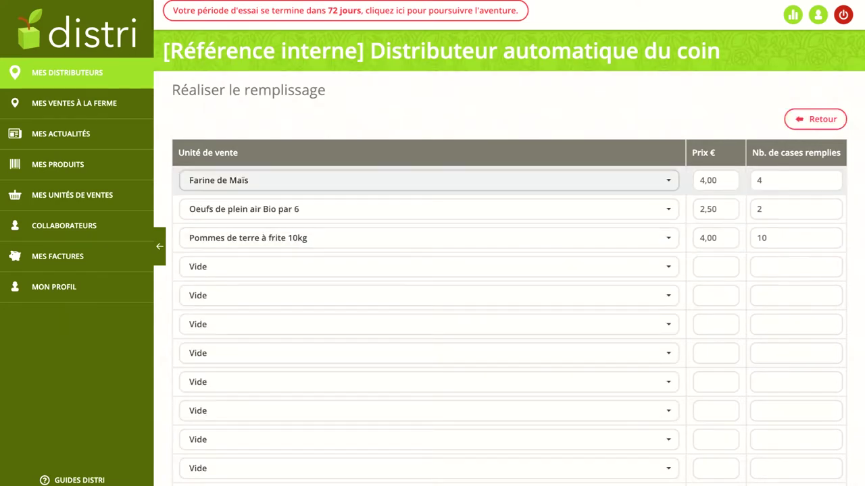
left_click(762, 180)
double_click(759, 181)
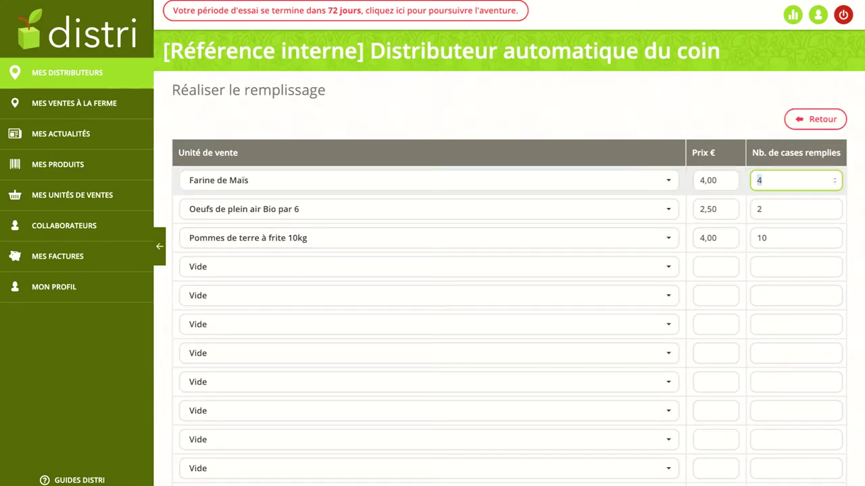
type("20")
double_click(759, 209)
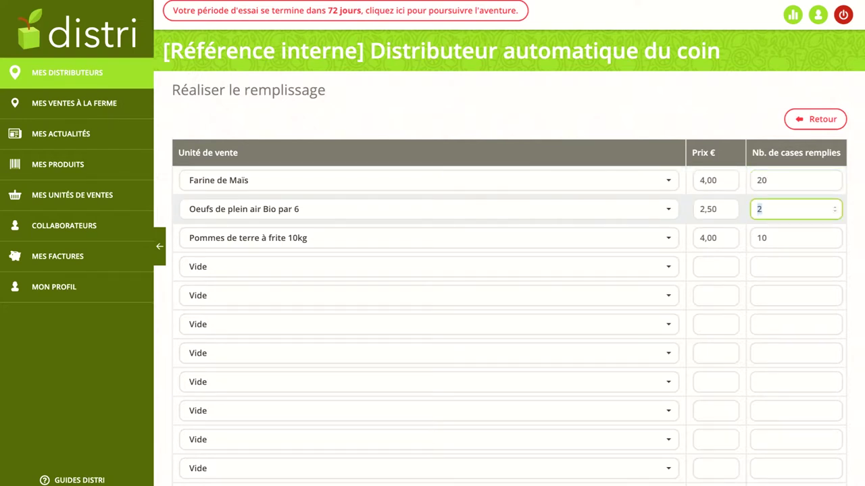
type("20")
Set the filled compartments of Pommes de terre à frite 10kg to 15, check the total and validate the filling
double_click(764, 237)
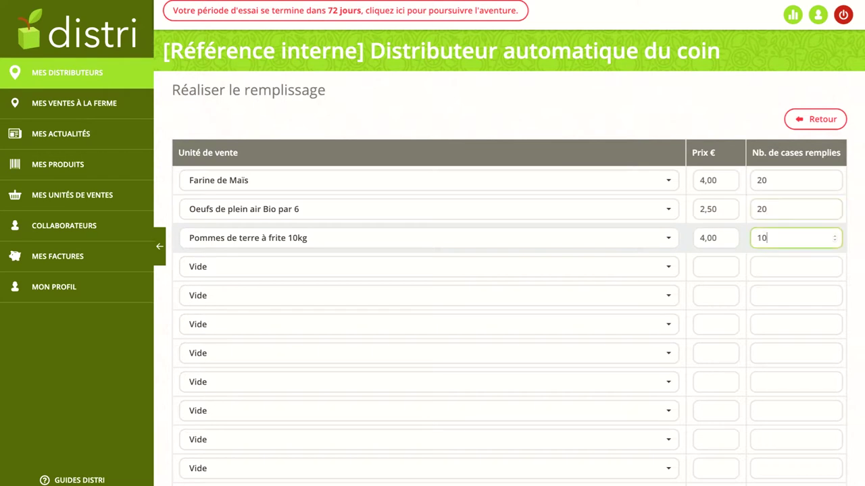
type("15")
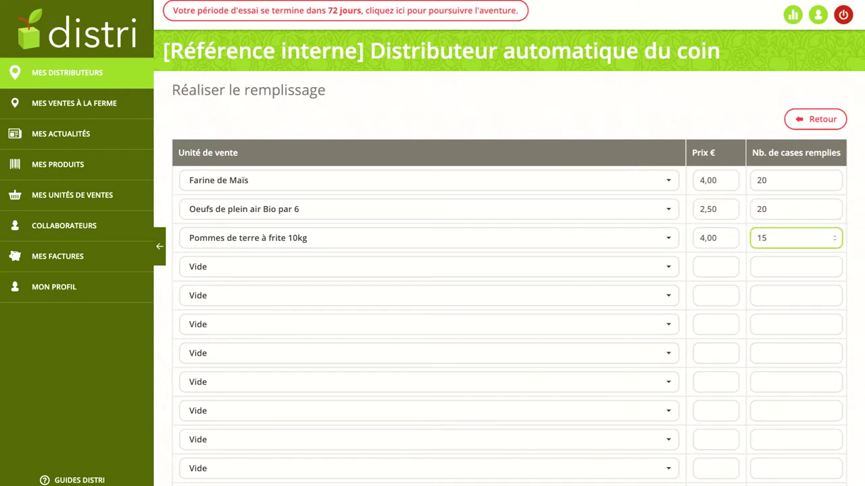
scroll(500, 271, "down", 10)
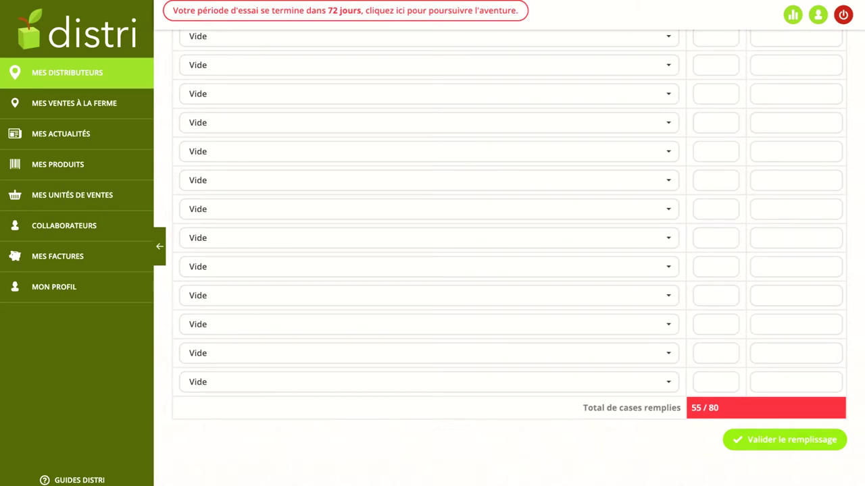
scroll(500, 270, "up", 10)
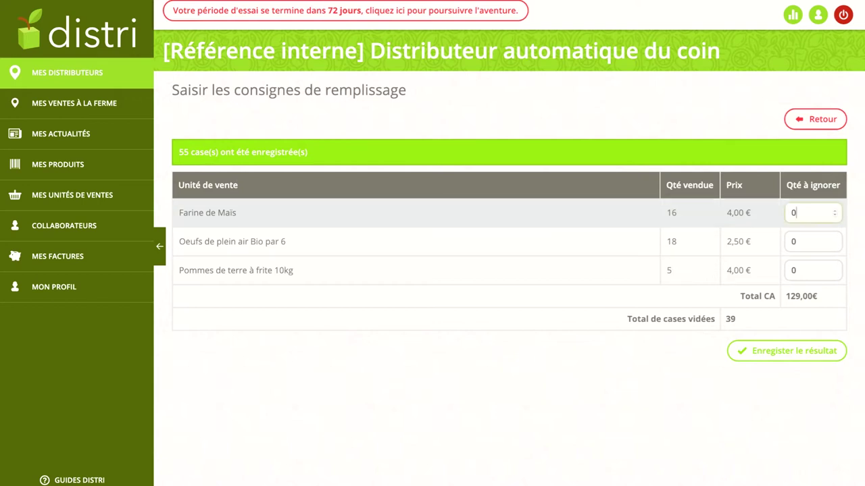
Set the quantity to ignore for Farine de Maïs to 1 and save the result
left_click(796, 213)
type("1")
key("ctrl+a")
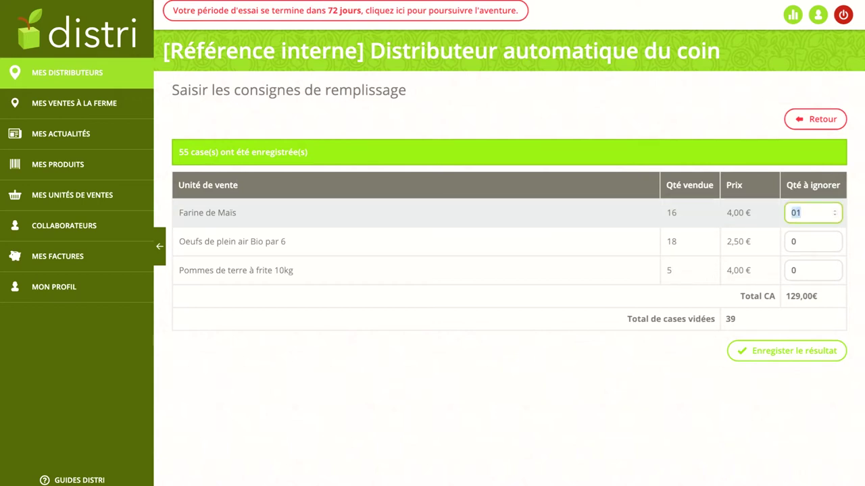
key("BackSpace")
type("1")
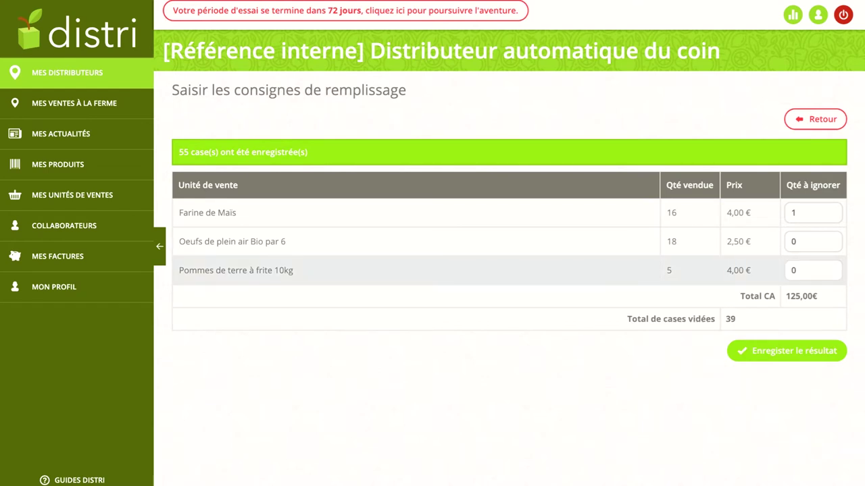
left_click(787, 351)
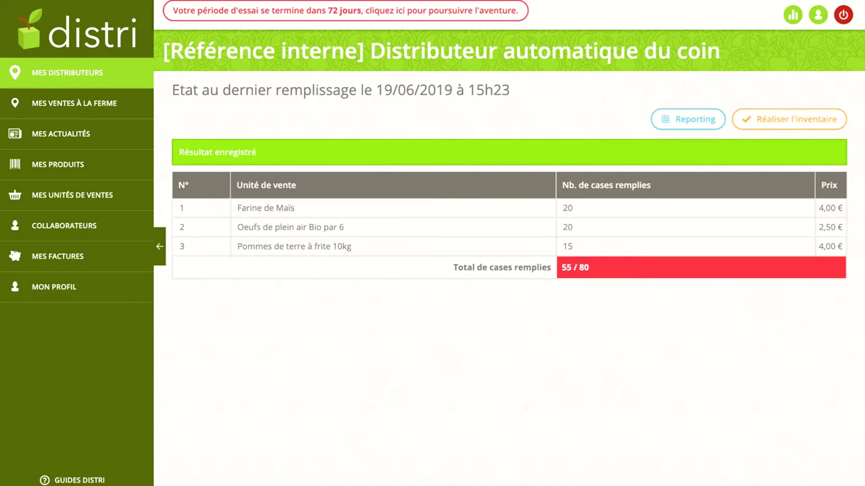
Review the details of the 19/06/2019 15:24 report for Distributeur automatique du coin and return to its report list
left_click(77, 73)
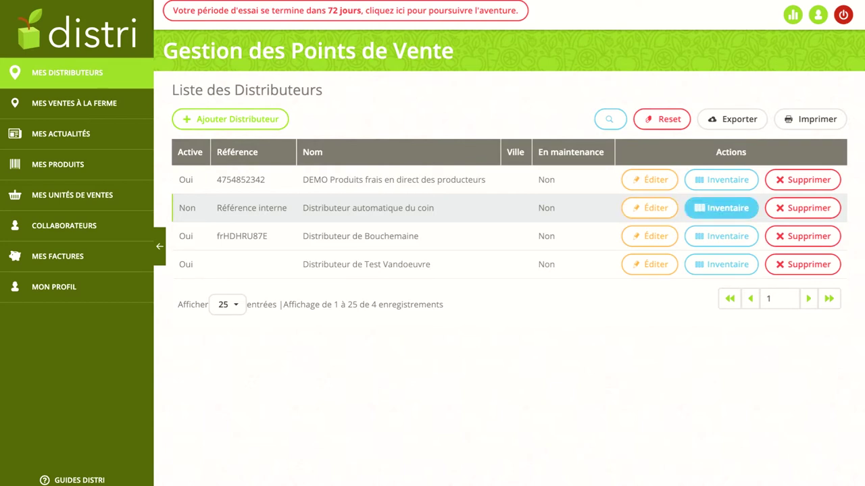
left_click(721, 207)
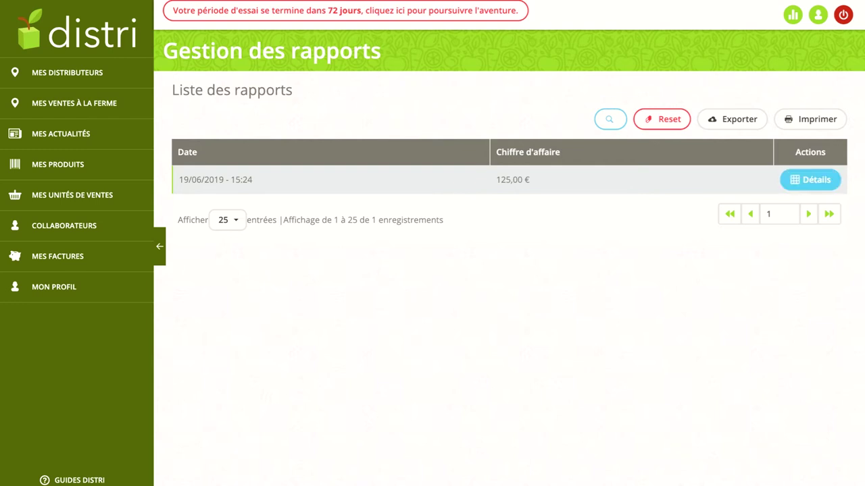
left_click(810, 179)
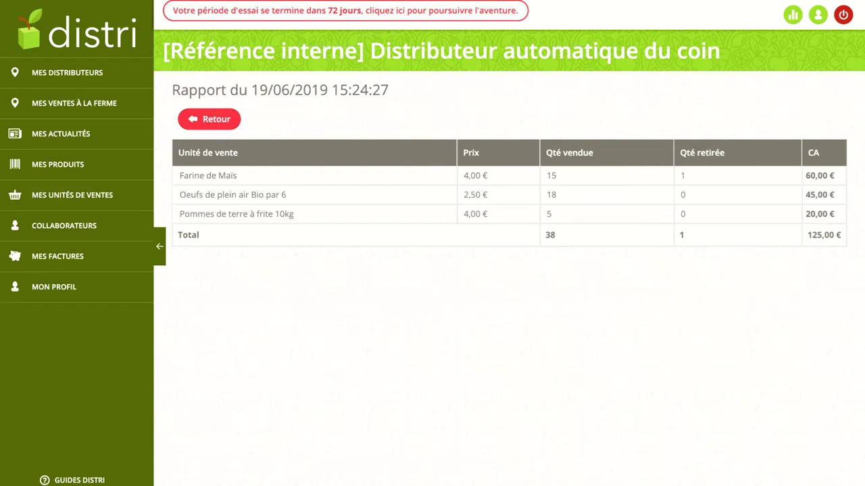
left_click(209, 119)
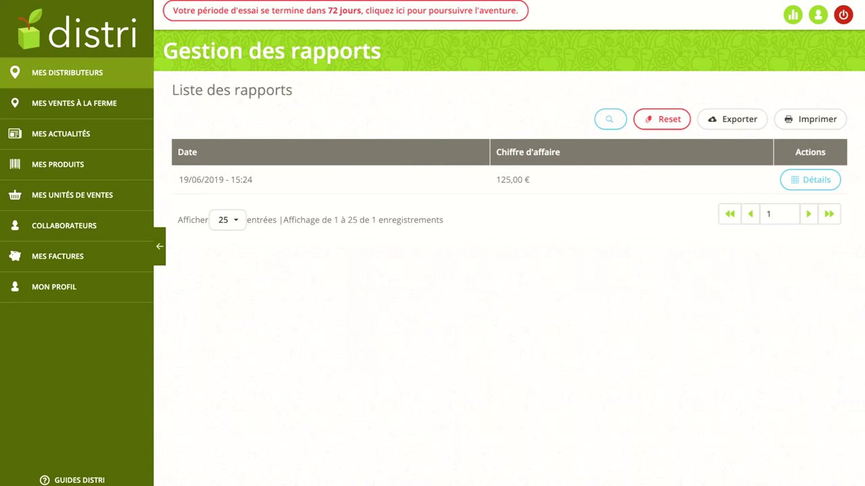
View the details of the 06/01/2019 07:27 report for the distributor DEMO Produits frais en direct des producteurs
left_click(67, 72)
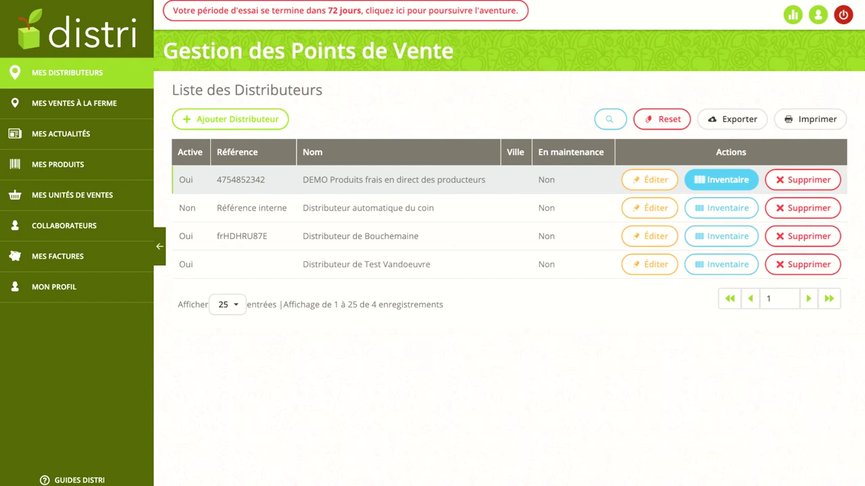
left_click(721, 179)
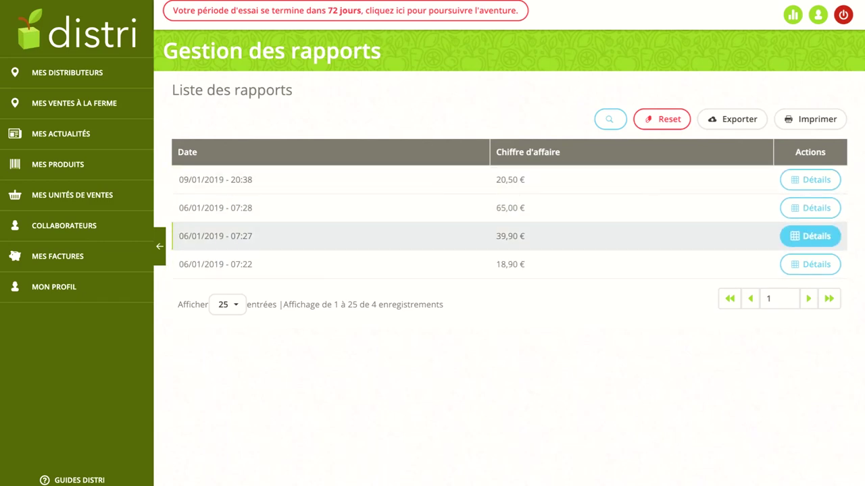
left_click(810, 236)
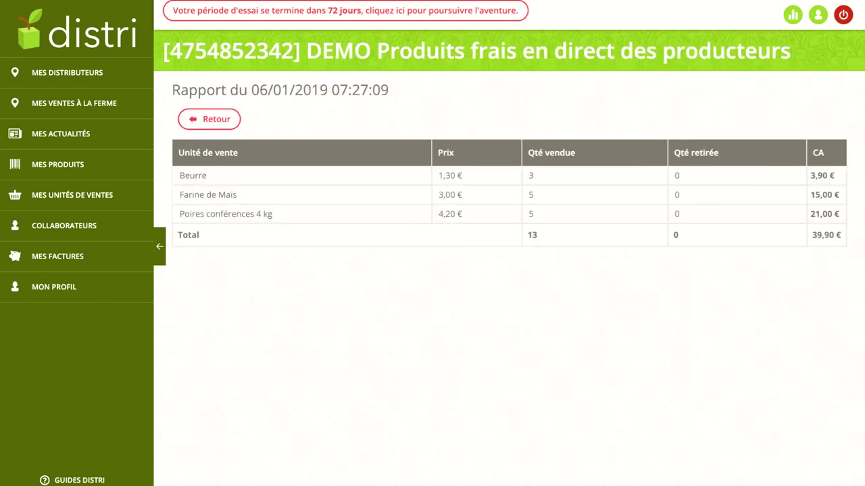